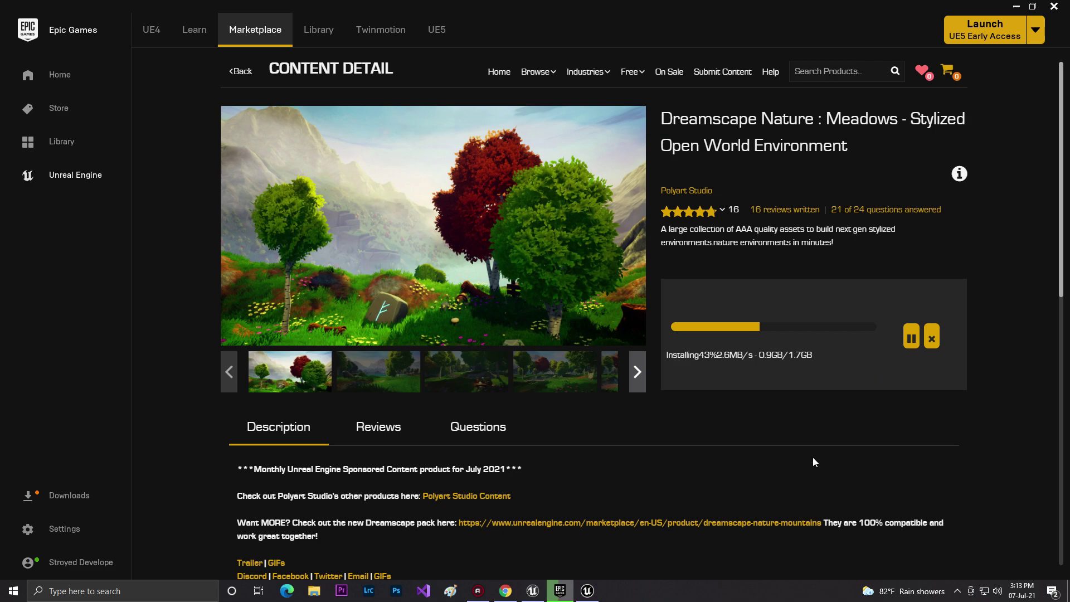
Bring up the Unreal Project Browser while the Dreamscape Nature: Meadows pack keeps installing
click(585, 592)
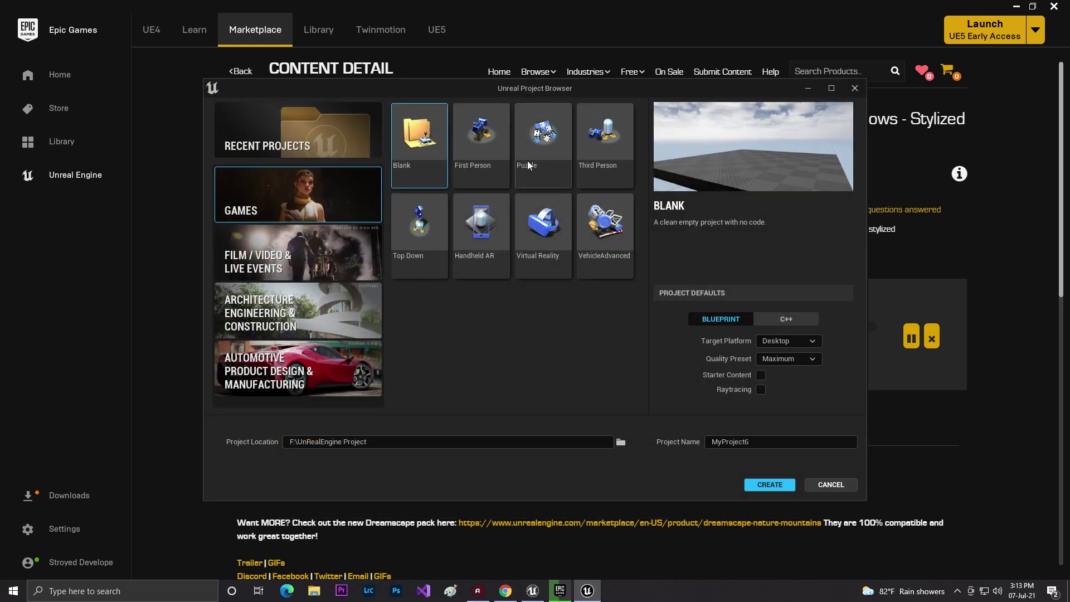
Minimize the Project Browser and restore the empty Untitled Unreal Engine 4 editor
click(808, 88)
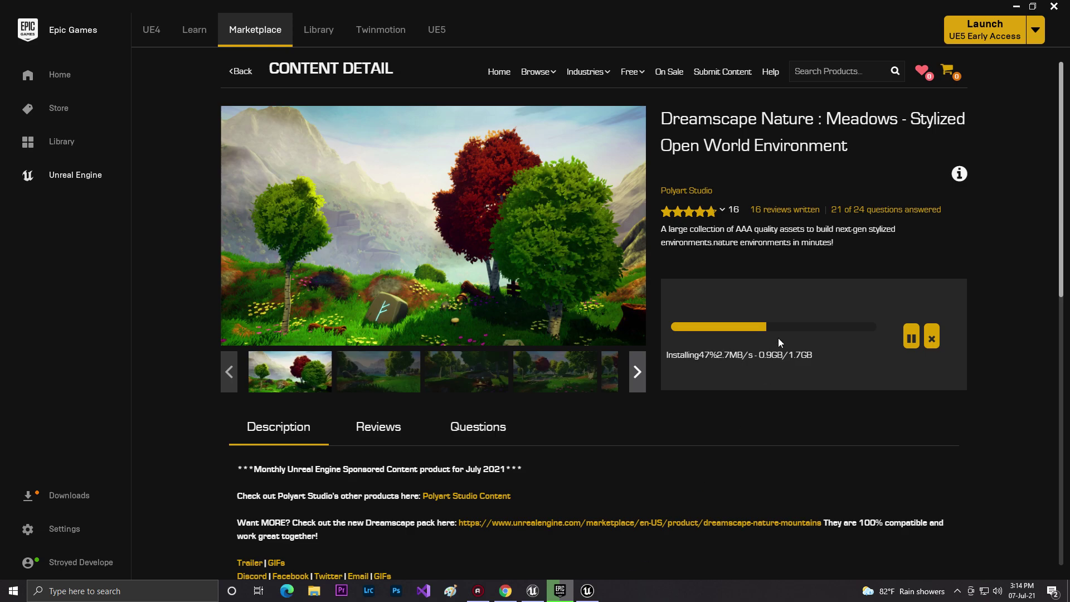
click(532, 590)
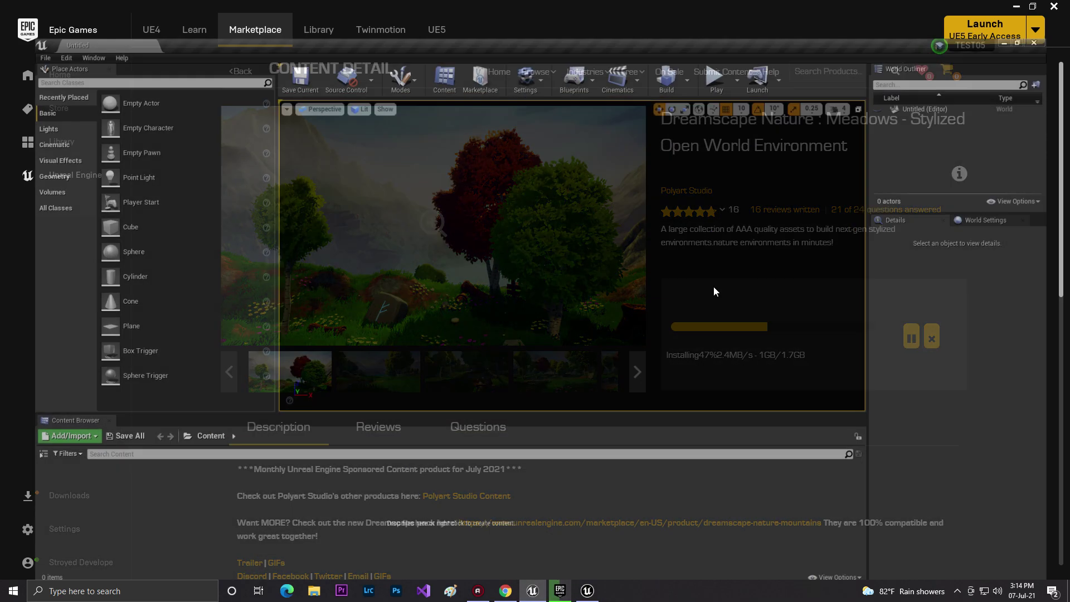
Switch between the UE4 editor and the launcher, minimize both, and restore the Project Browser
click(1025, 4)
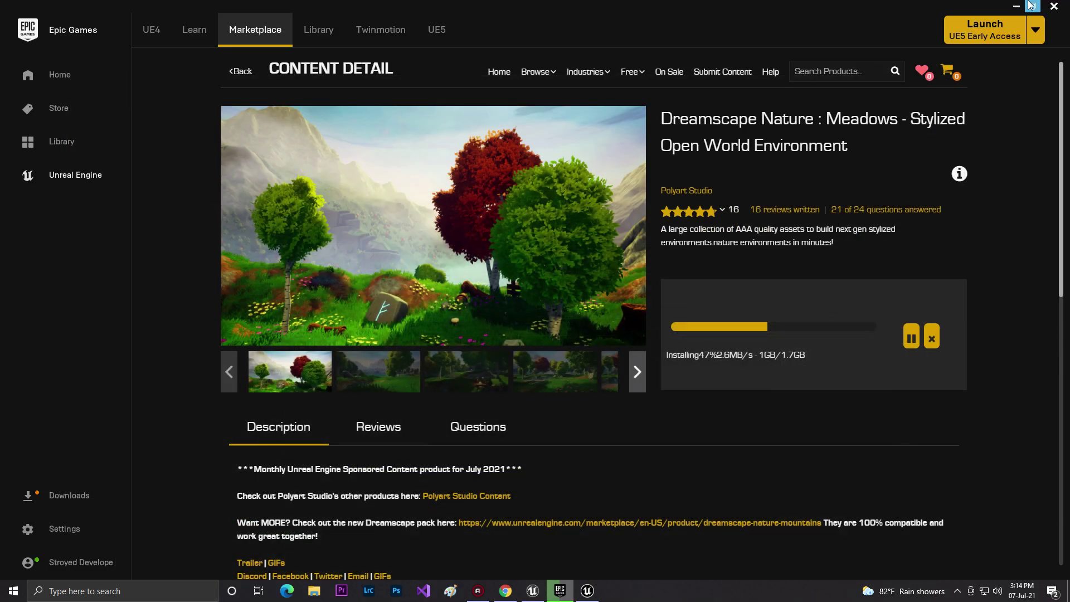
click(1016, 6)
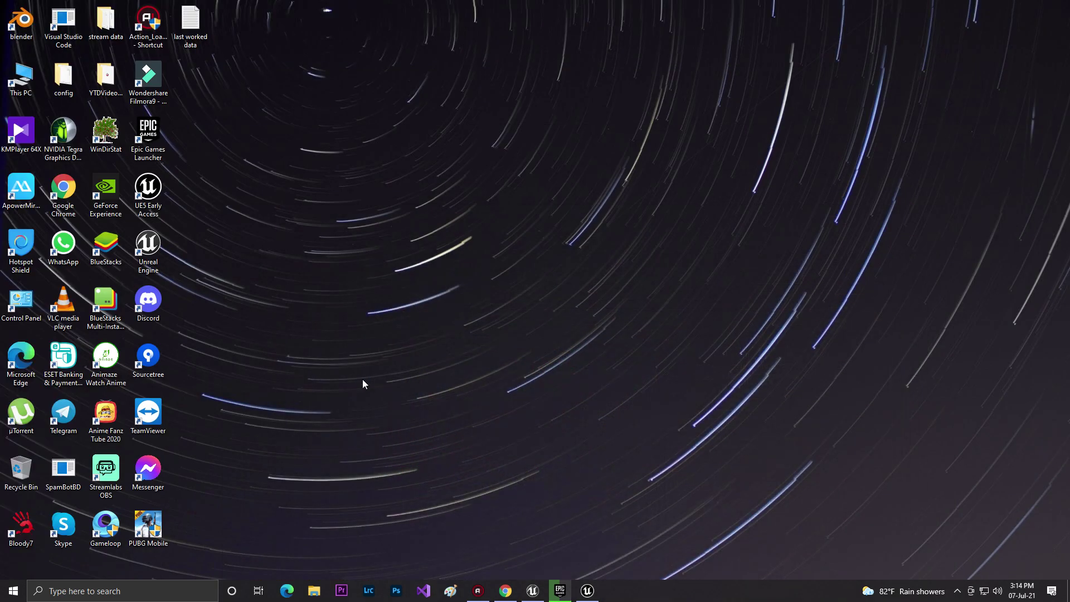
click(532, 590)
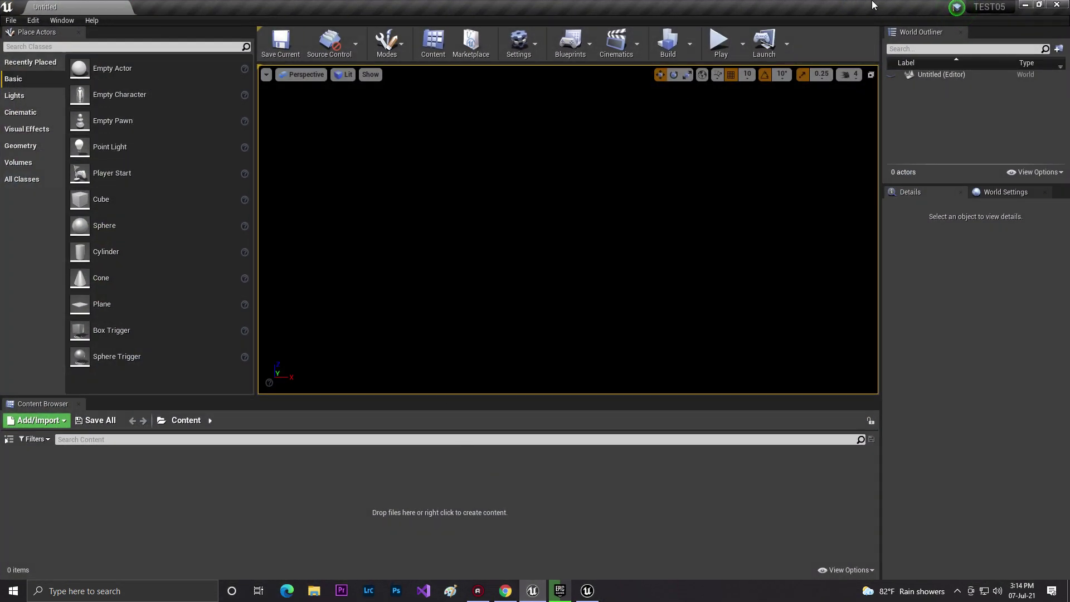
click(1026, 5)
click(559, 590)
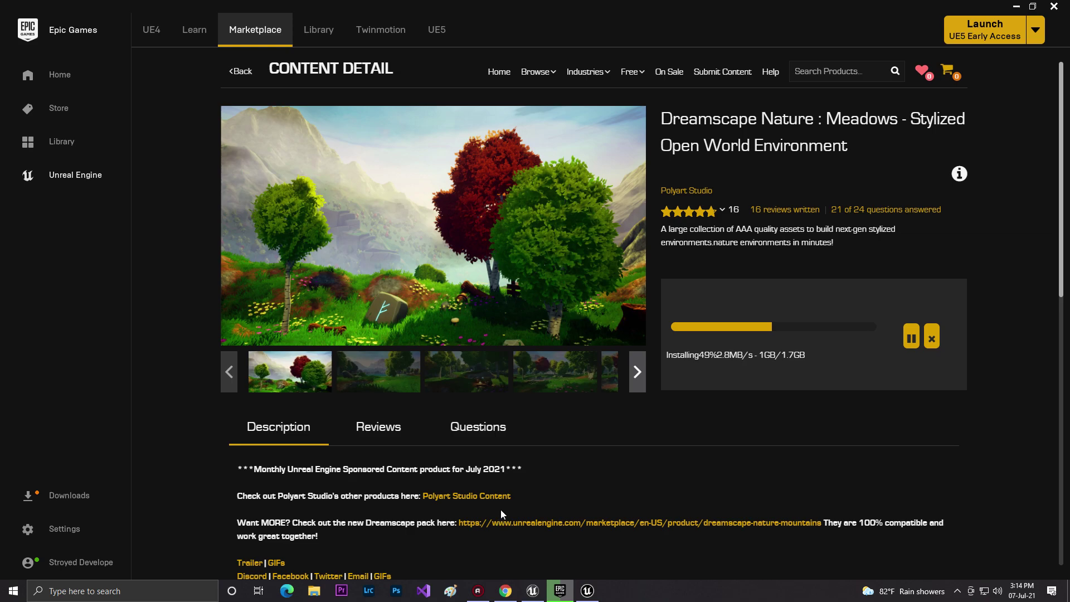
click(1015, 6)
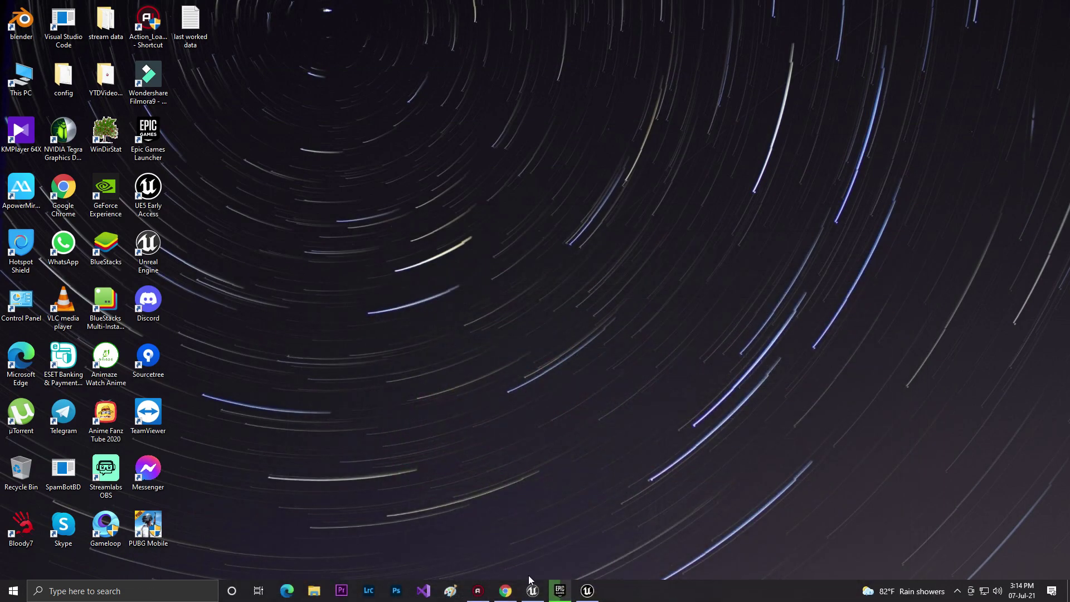
click(593, 594)
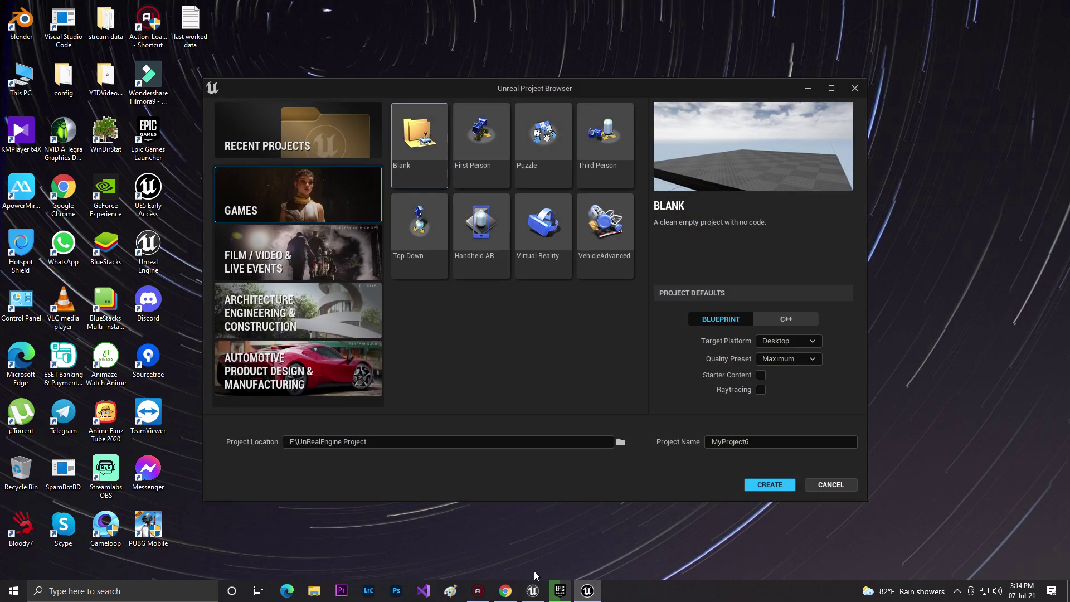
Choose the Third Person template with Target Platform Mobile and Quality Preset Scalable
click(533, 590)
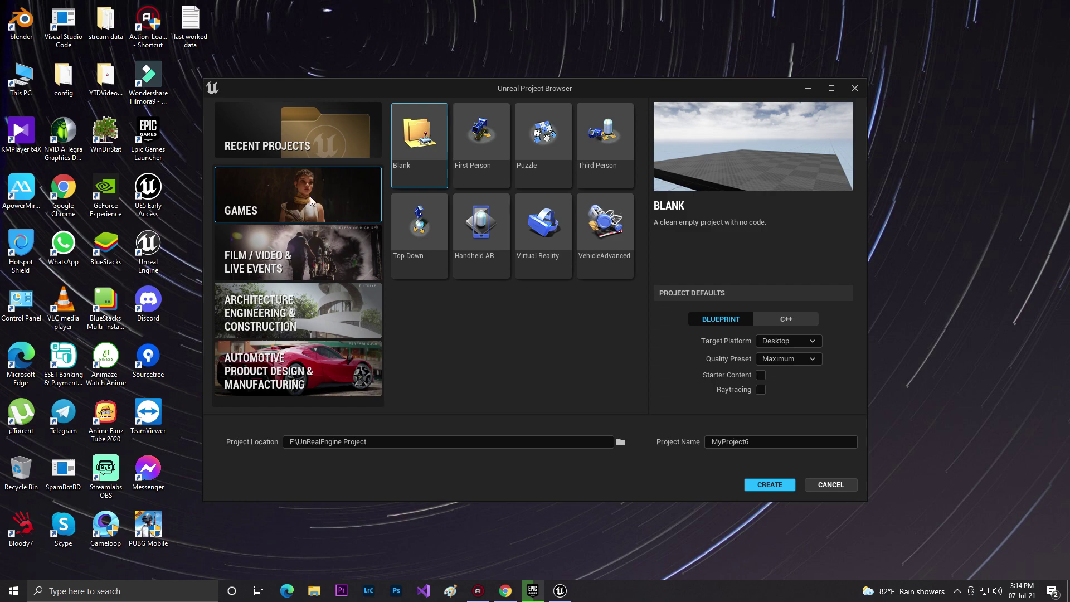
click(601, 146)
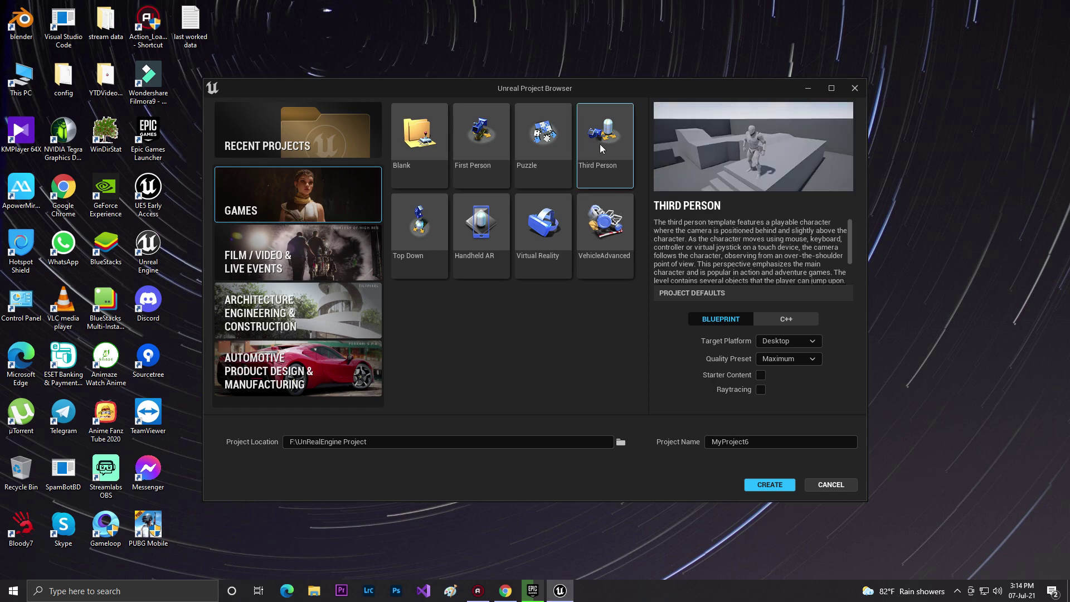
click(785, 341)
click(771, 362)
click(771, 360)
click(772, 381)
Start replacing the default MyProject6 name, erasing the first mistyped attempts
click(768, 441)
text(M)
key(BackSpace)
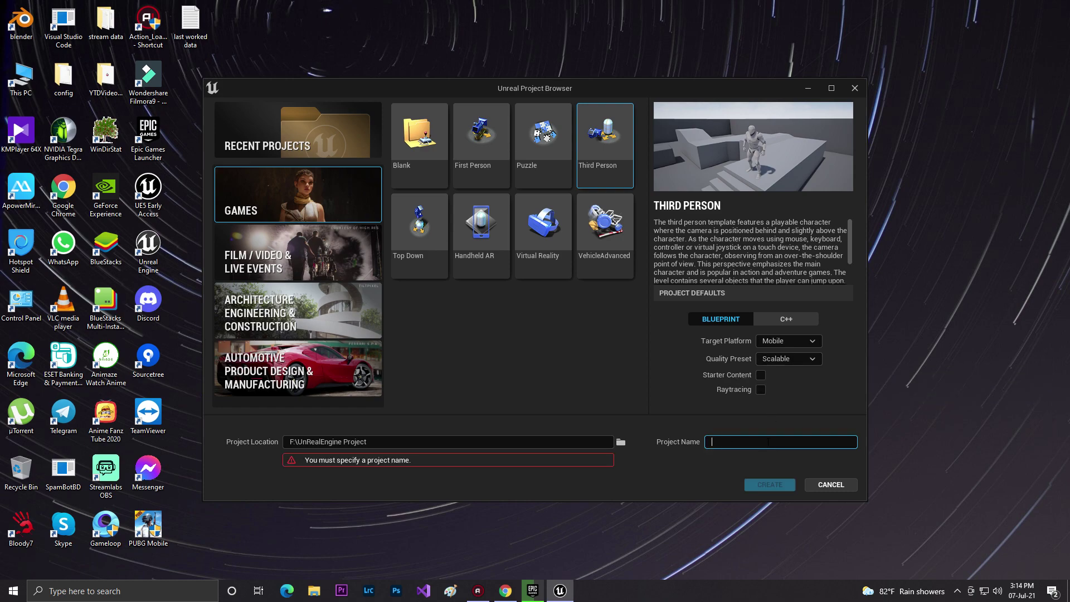
text(mOBILE)
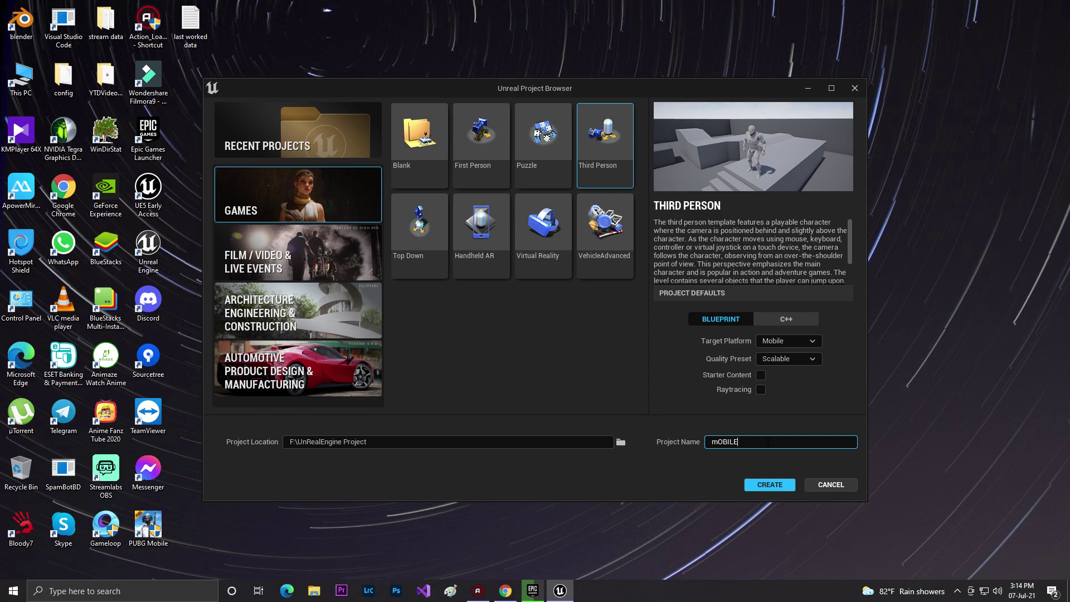
key(BackSpace)
key(BackSpace)
key(BackSpace)
key(BackSpace)
key(BackSpace)
key(BackSpace)
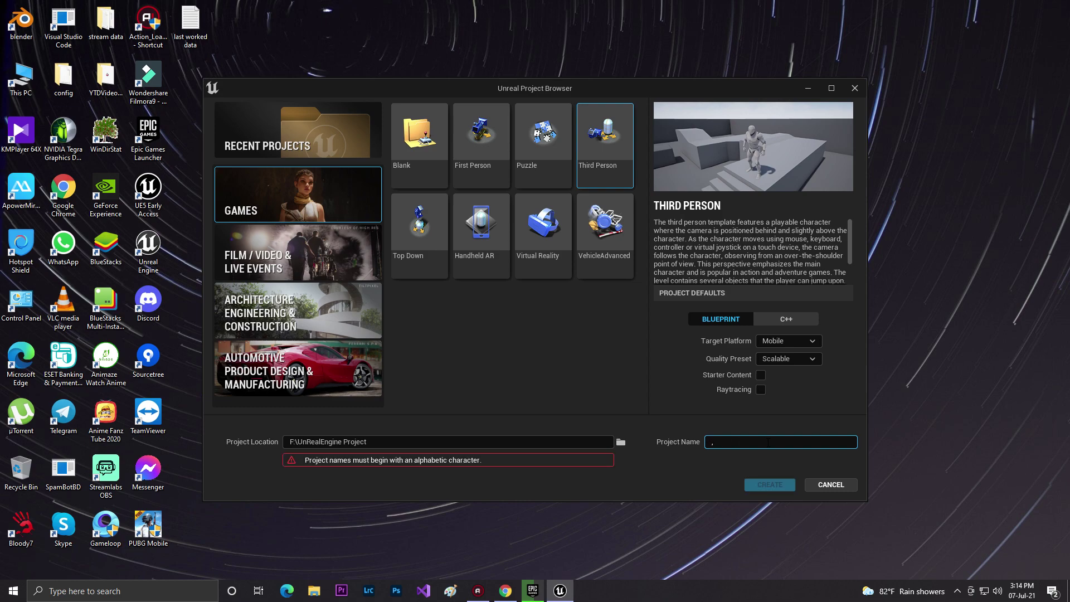
text(M)
key(BackSpace)
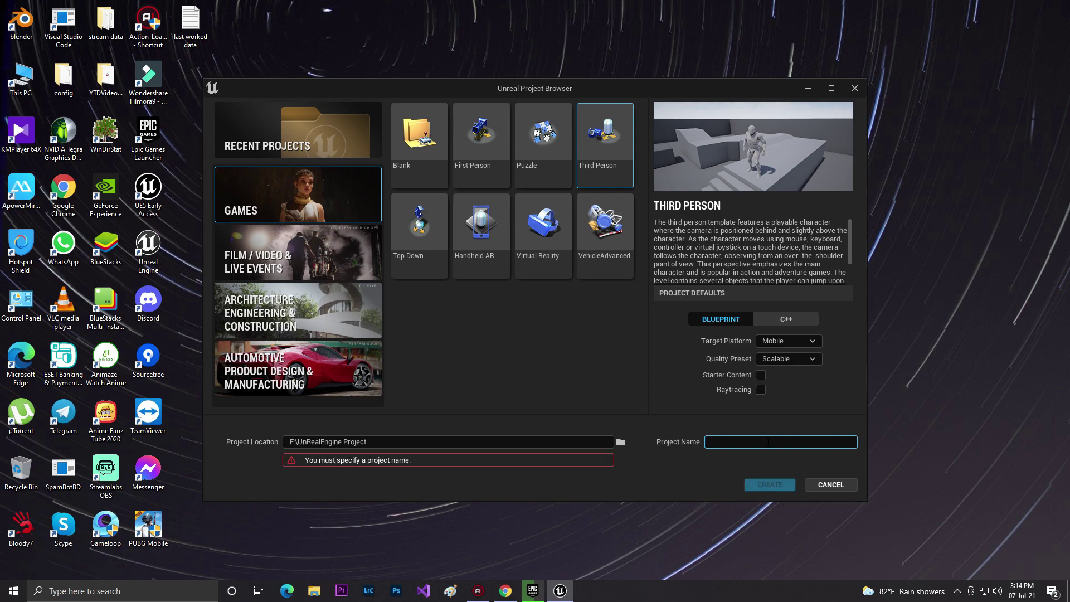
Finish the project name as MobileUE5 and create the project
text(Mobile)
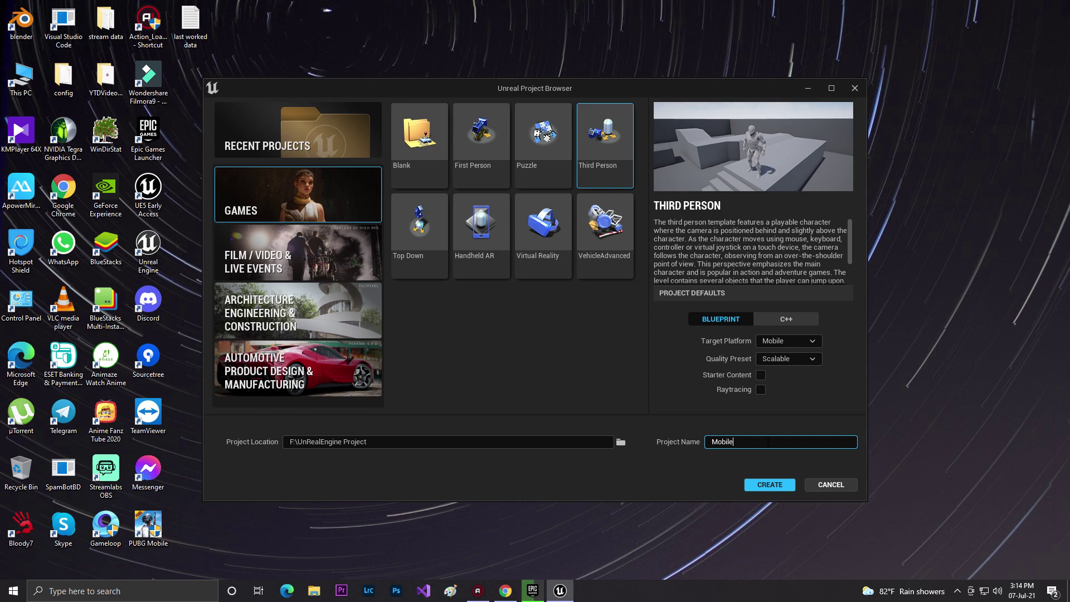
text(in n)
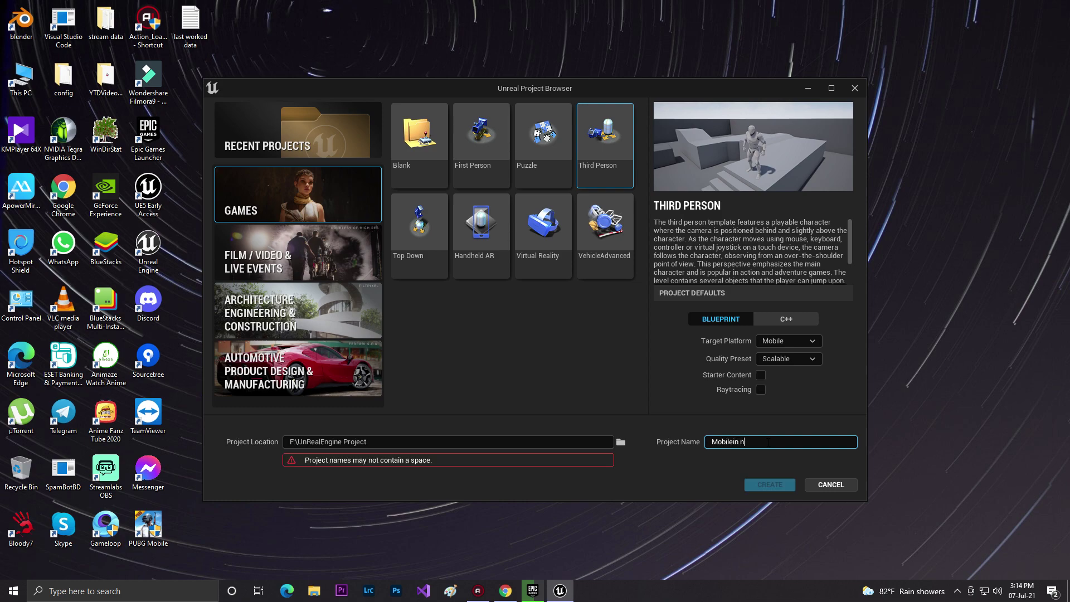
key(BackSpace)
key(BackSpace)
key(BackSpace)
key(BackSpace)
text(in)
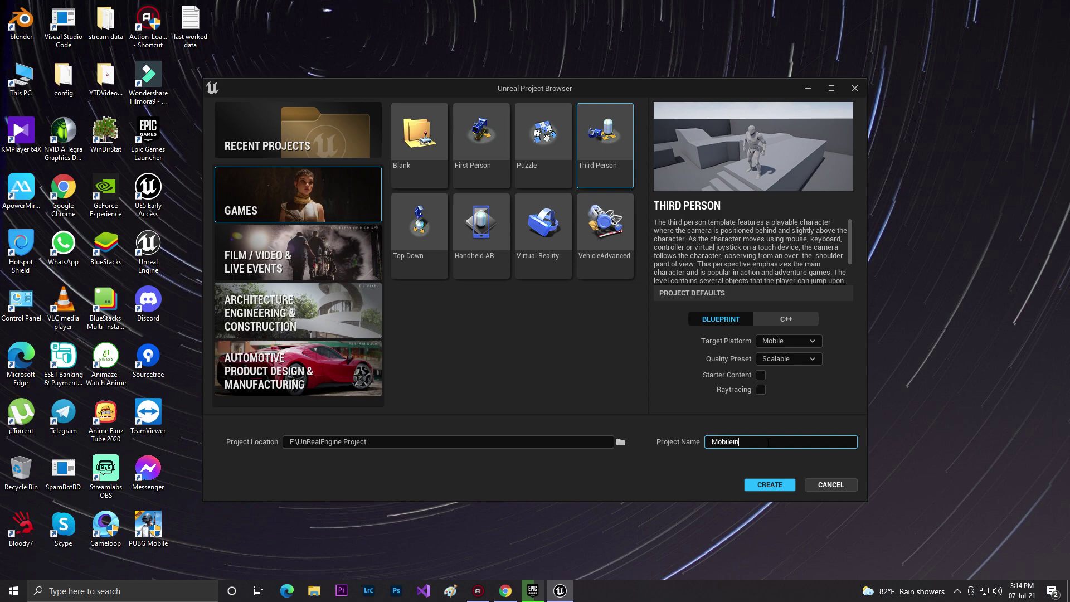
text(UE5)
key(BackSpace)
key(BackSpace)
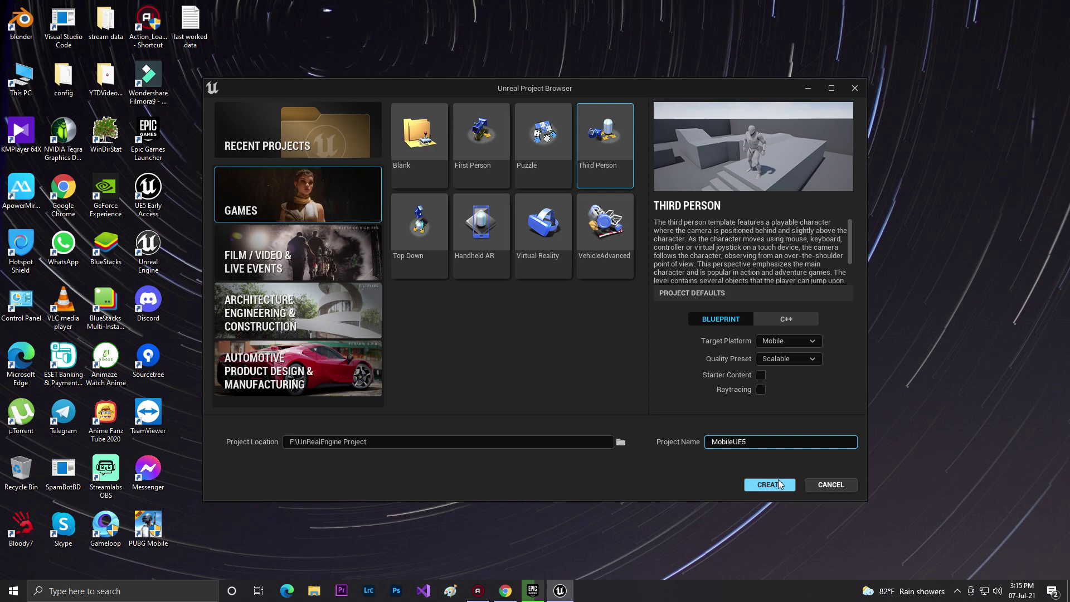
click(718, 319)
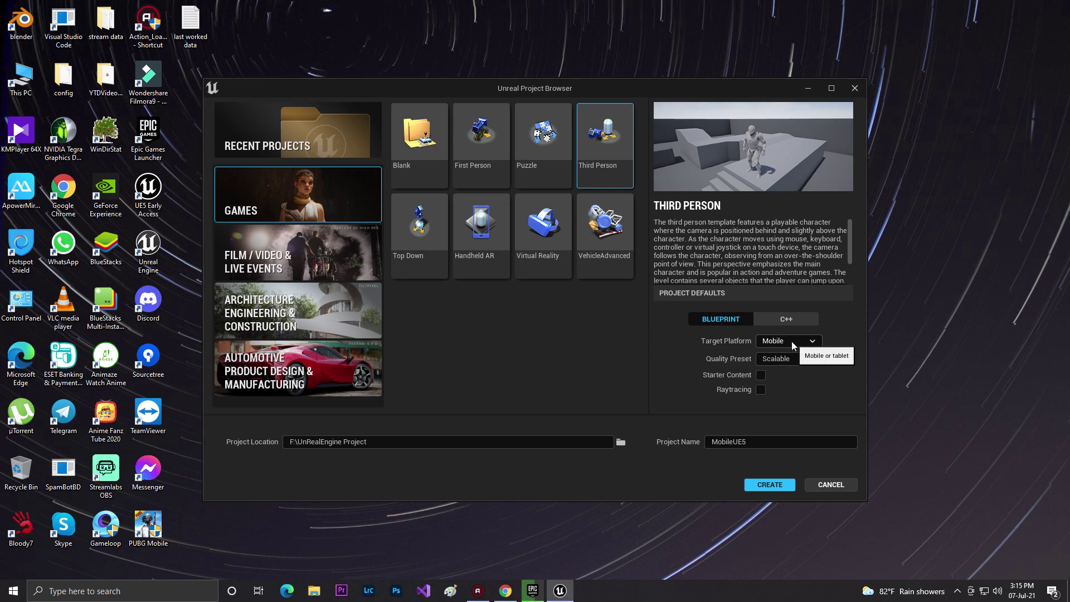
click(761, 487)
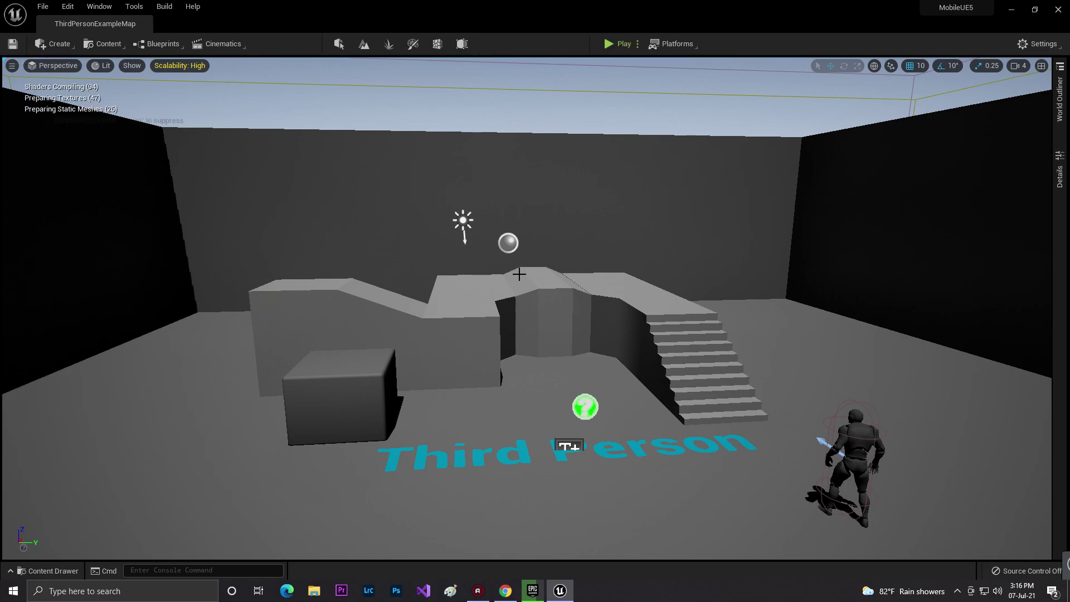
Select the staircase, fly around the level, and frame the staircase next to the character
right_click(518, 273)
click(543, 281)
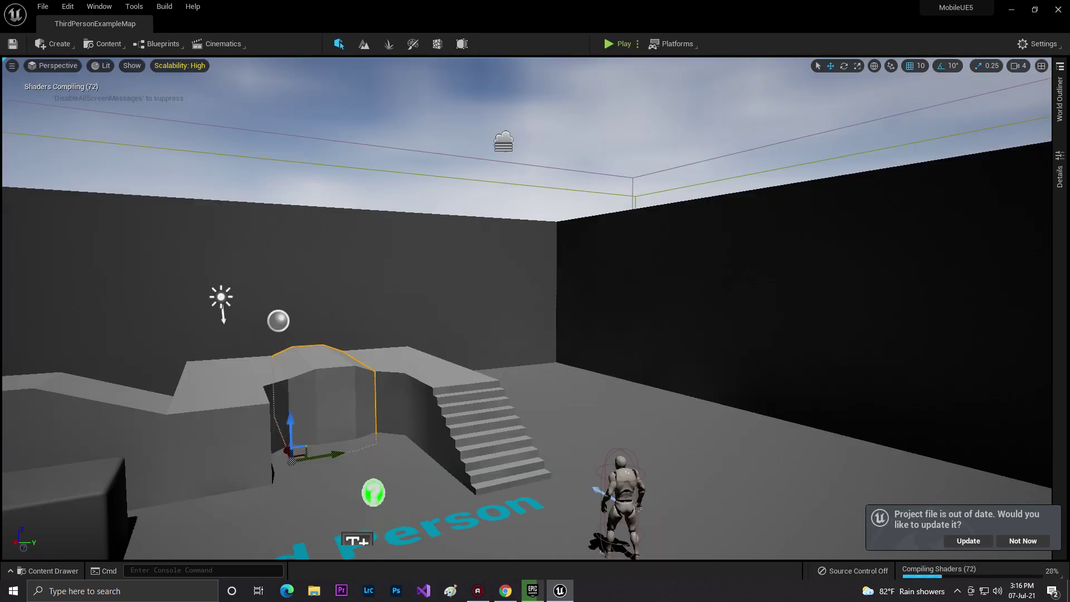
right_drag(543, 282, 544, 282)
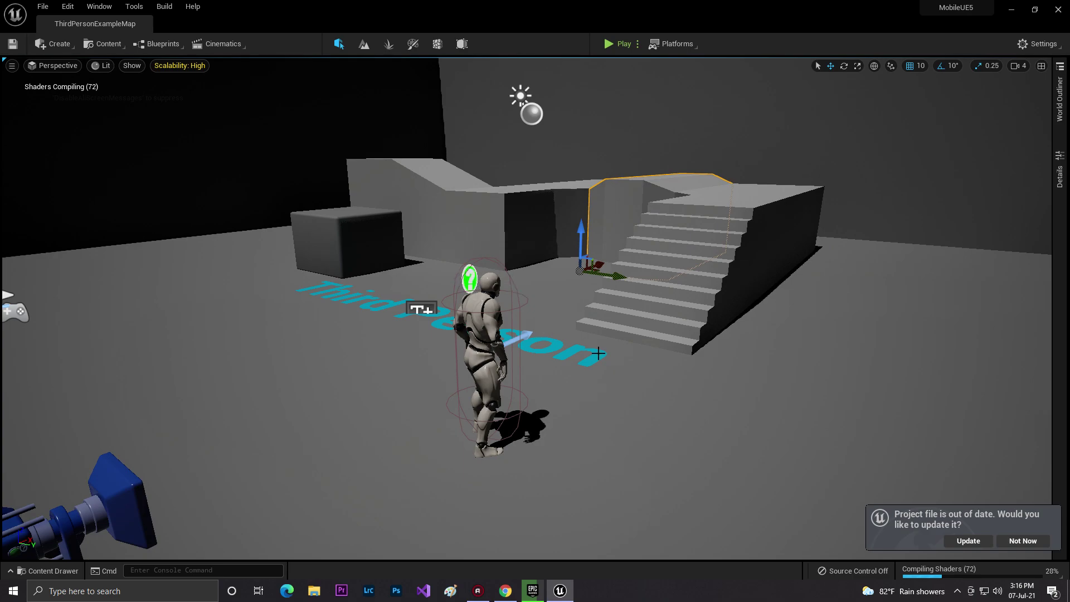
right_drag(597, 427, 597, 427)
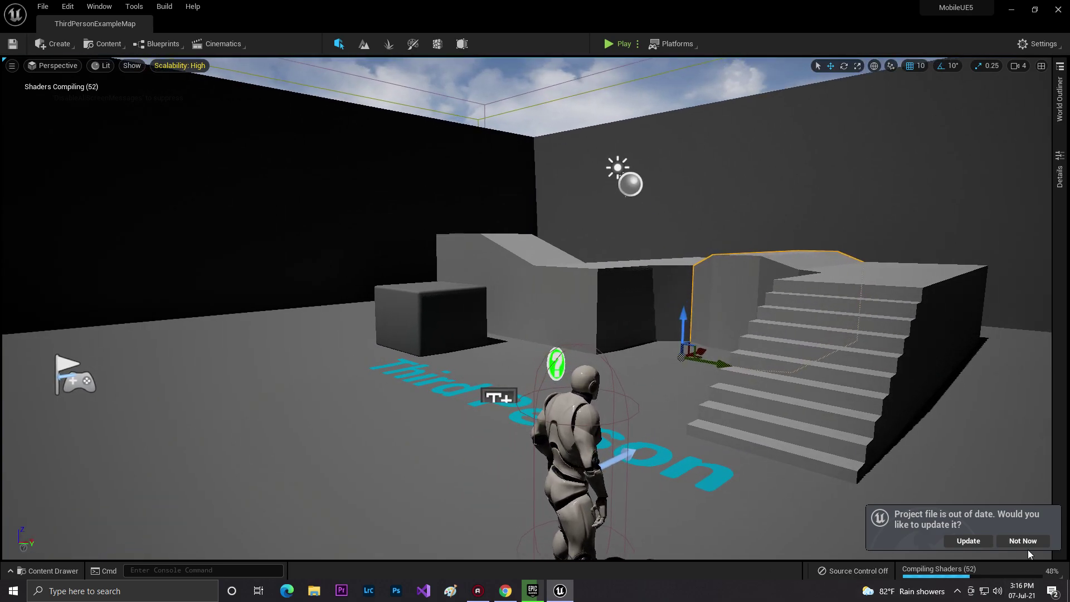
right_drag(1021, 545, 1021, 545)
right_drag(855, 383, 855, 382)
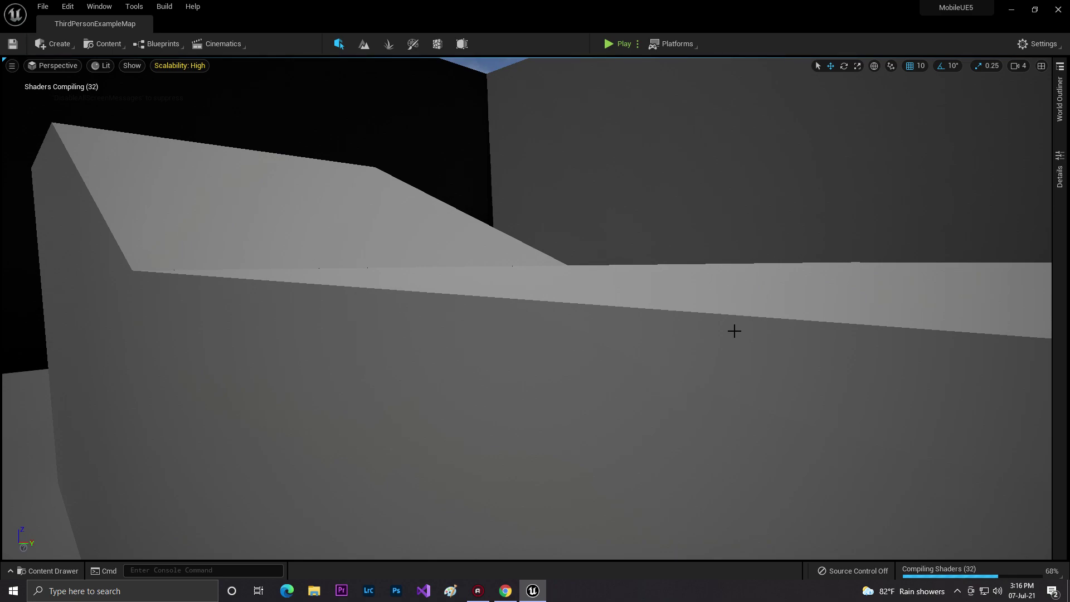
key(f)
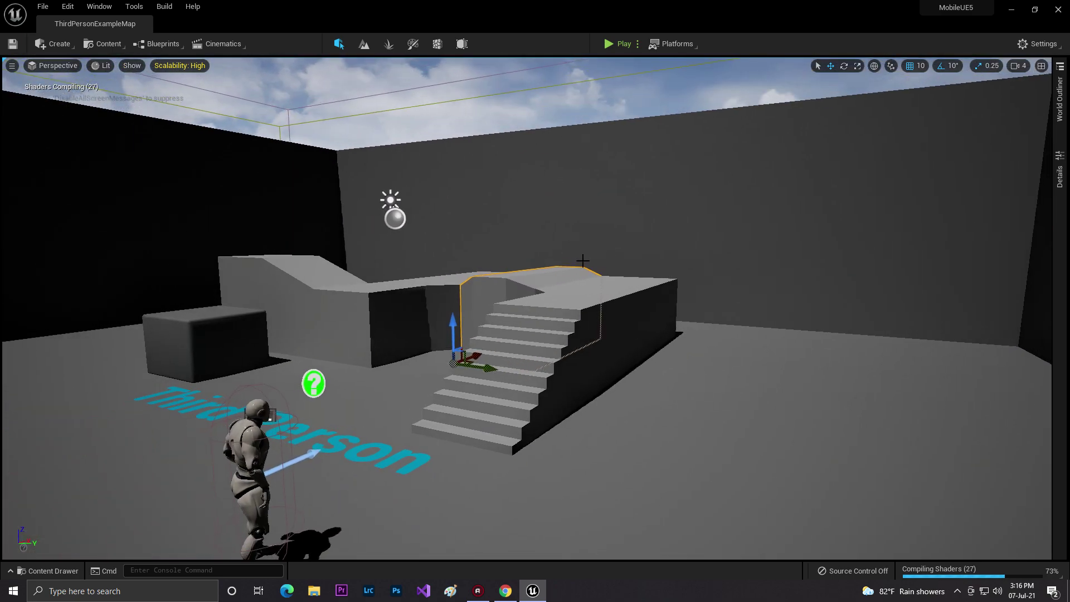
click(1048, 46)
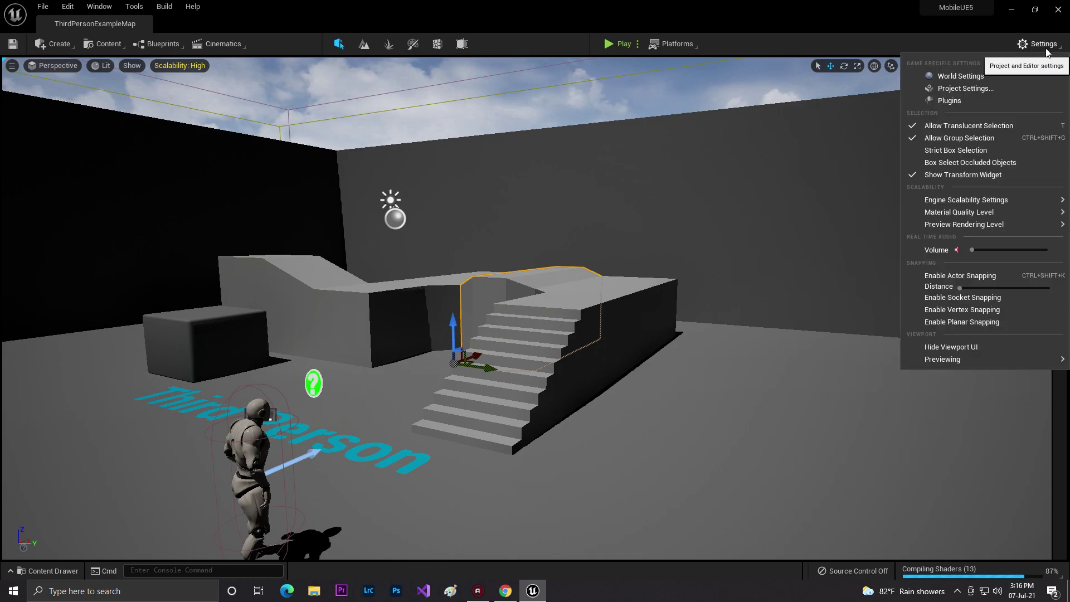
Check the Material Quality Level setting, then play the level and run the character forward
mouse_move(945, 204)
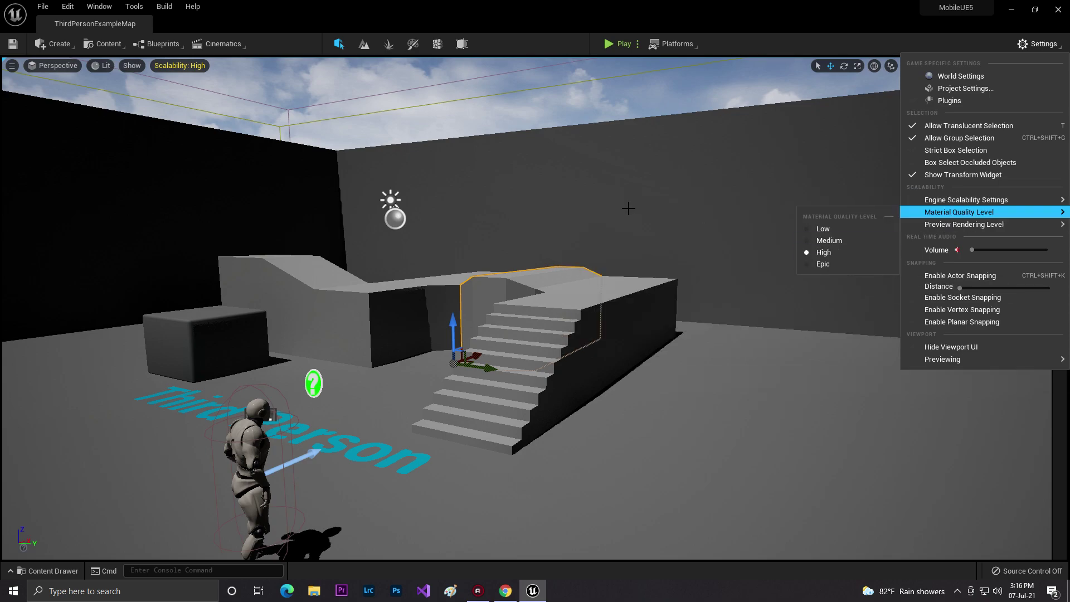
right_drag(616, 199, 546, 215)
click(612, 42)
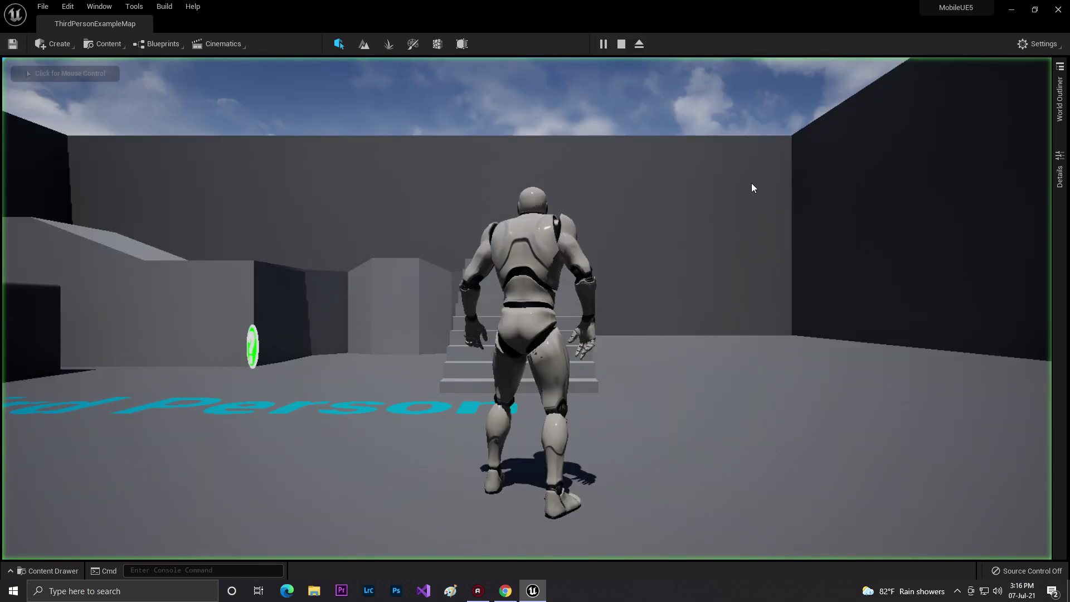
key(w)
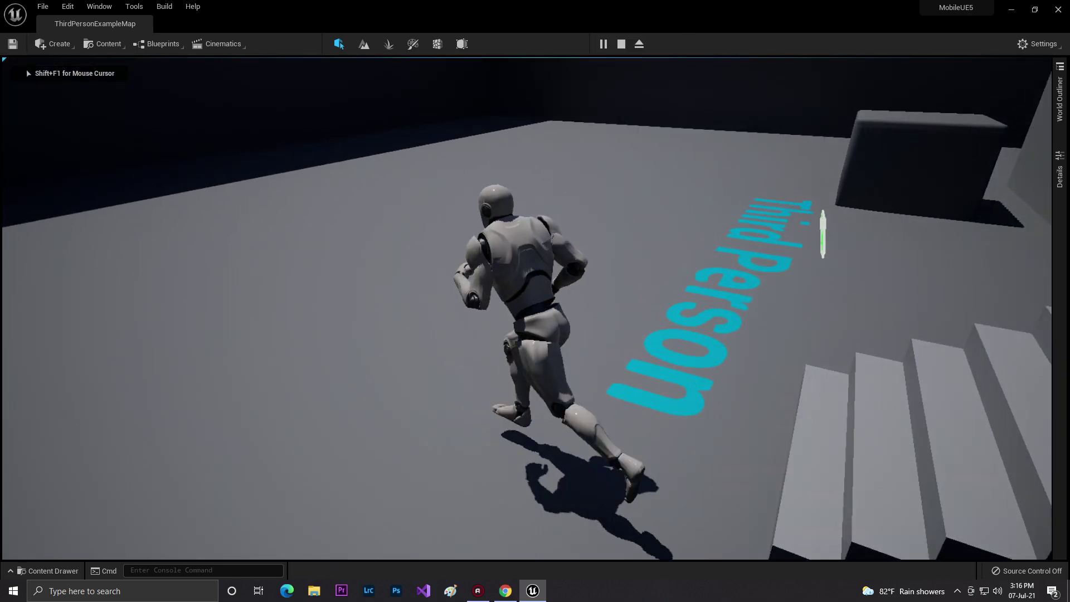